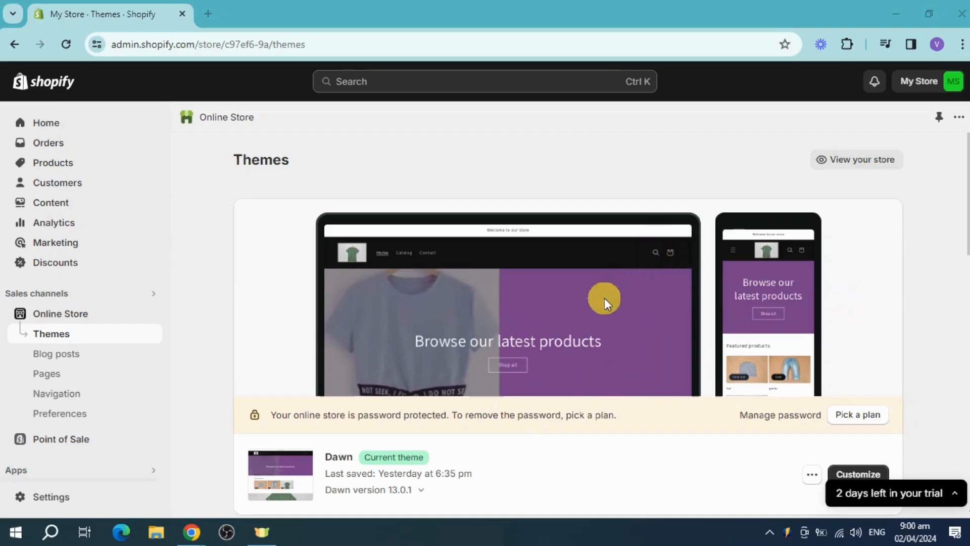
Step: Open the Shopify App Store from the store's list of all recommended apps
scroll(86, 408, down, 1)
click(36, 455)
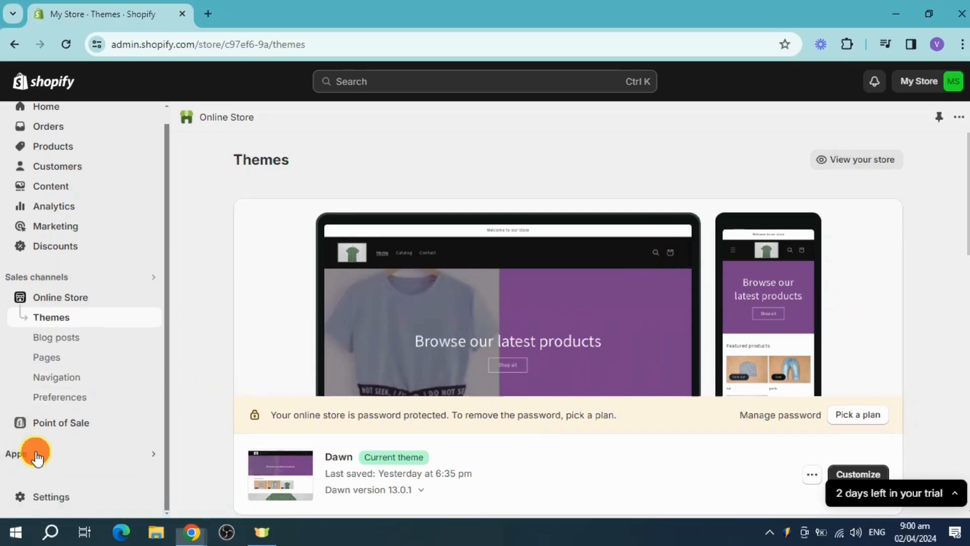
click(314, 438)
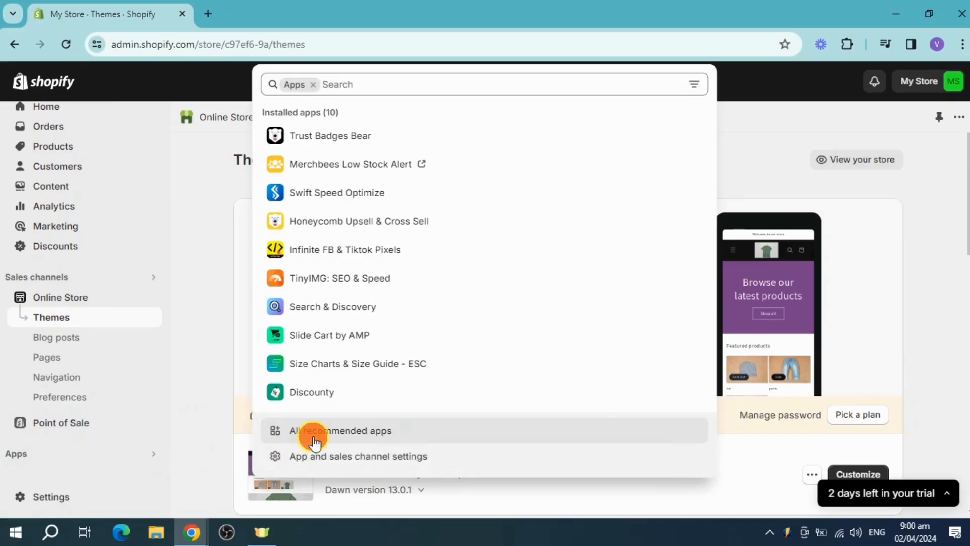
scroll(657, 404, down, 3)
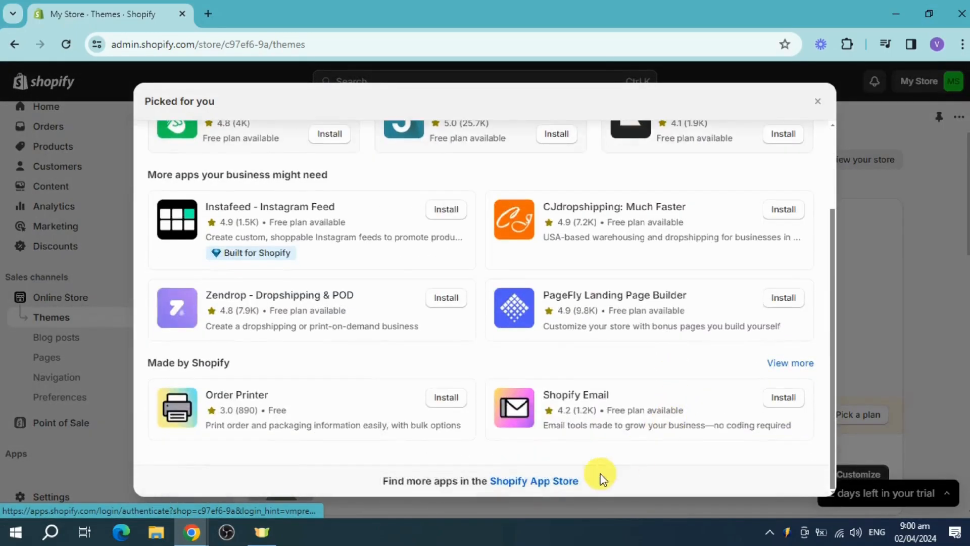
click(560, 483)
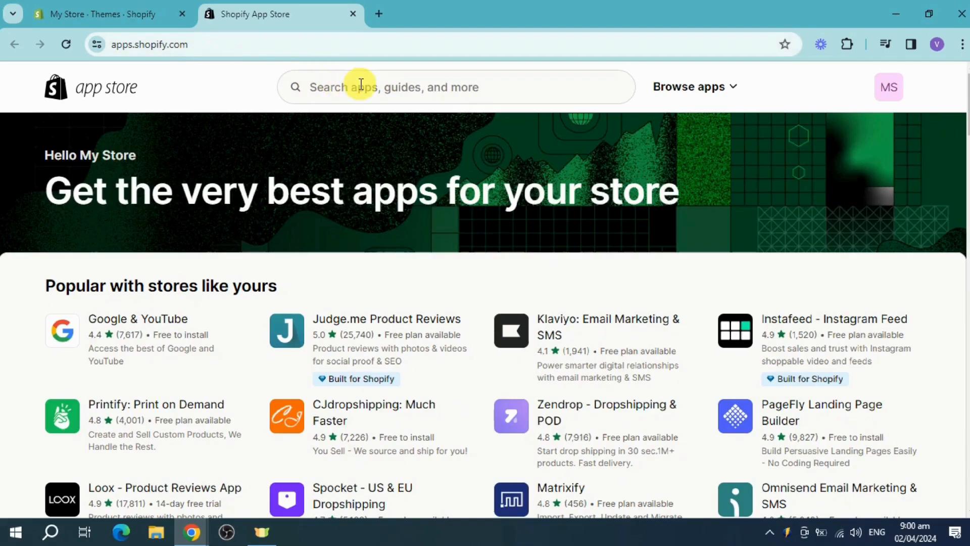
Step: Search the app store for "ea spin wheel" and open the EA • Spin Wheel Email Popups listing
click(472, 86)
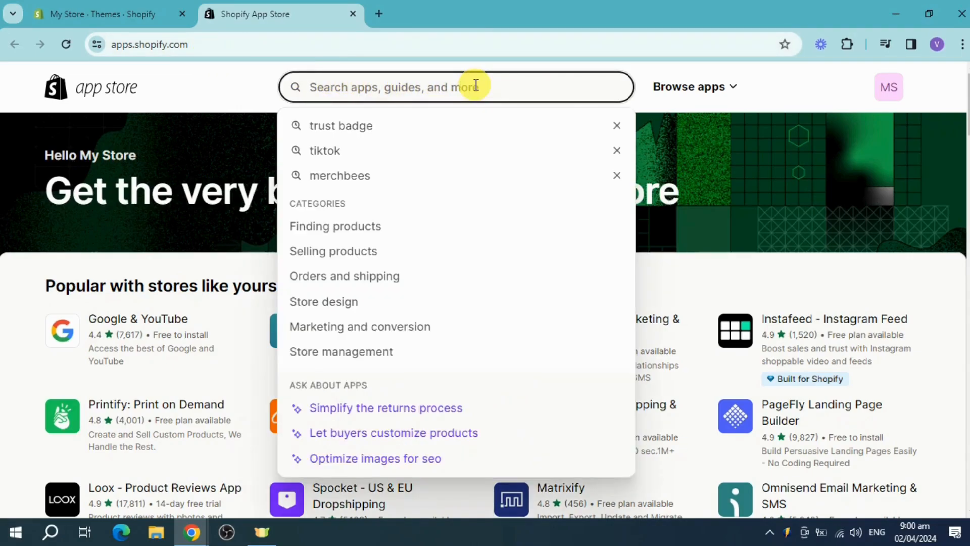
text(ea spin)
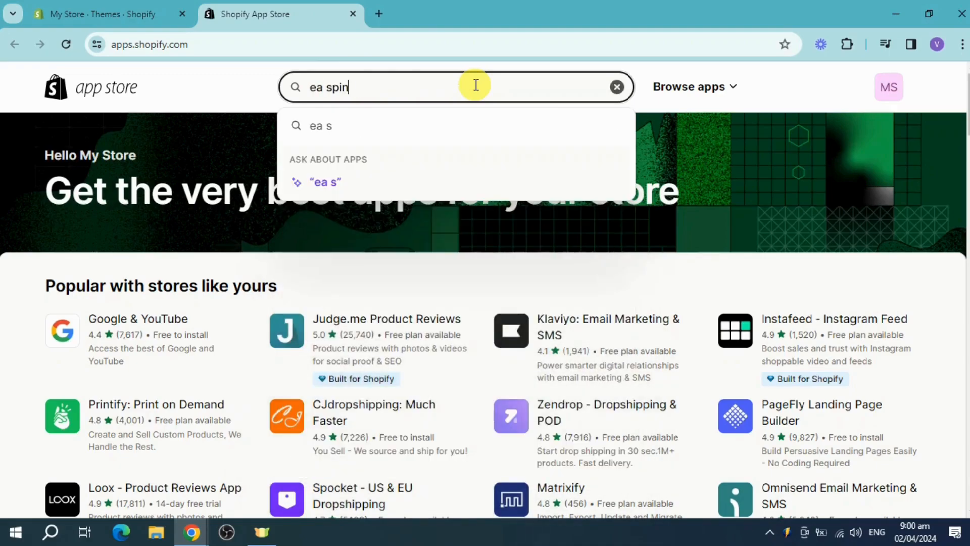
text( wheel)
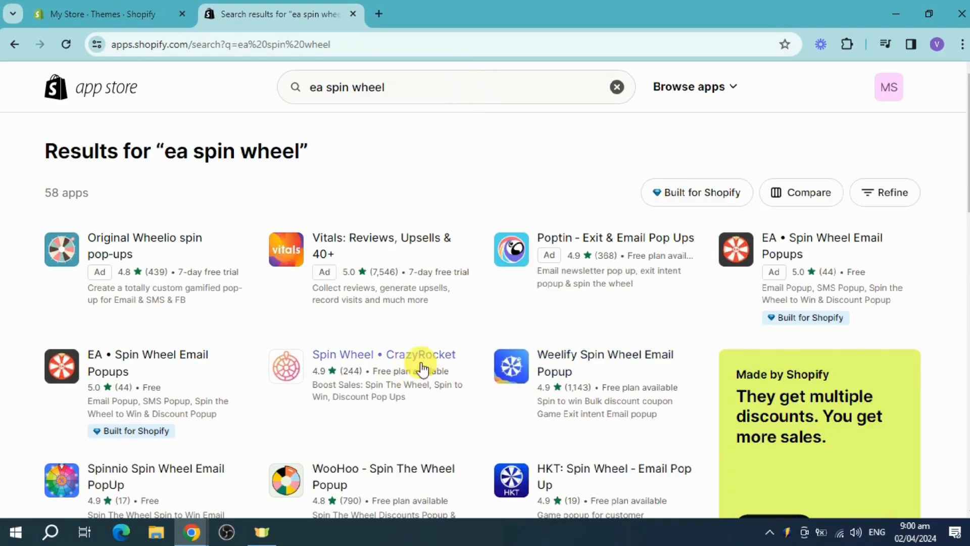
scroll(564, 316, down, 5)
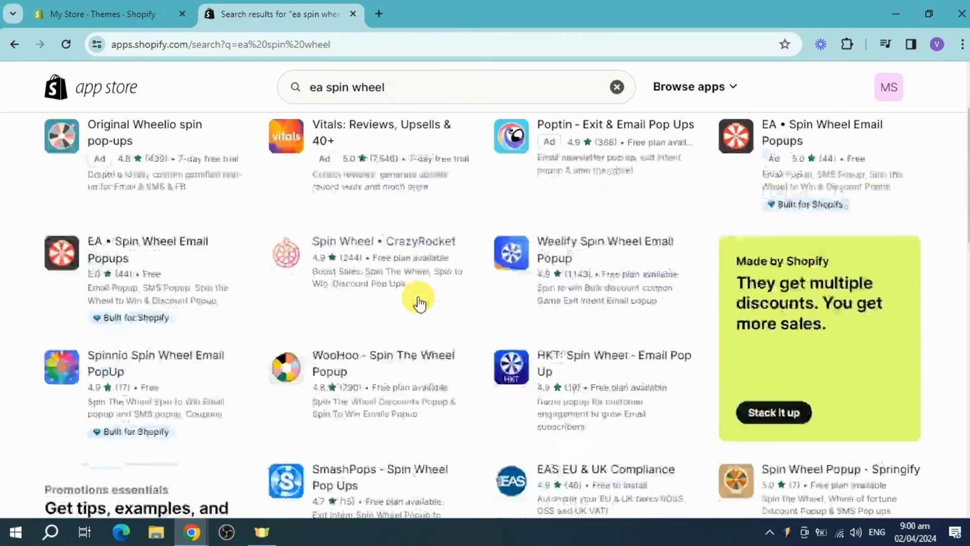
scroll(641, 288, up, 5)
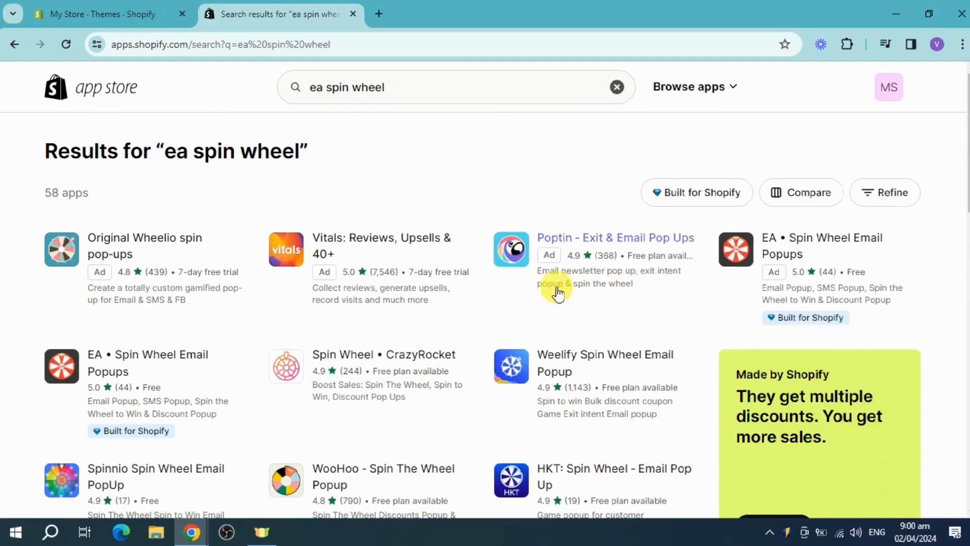
click(158, 364)
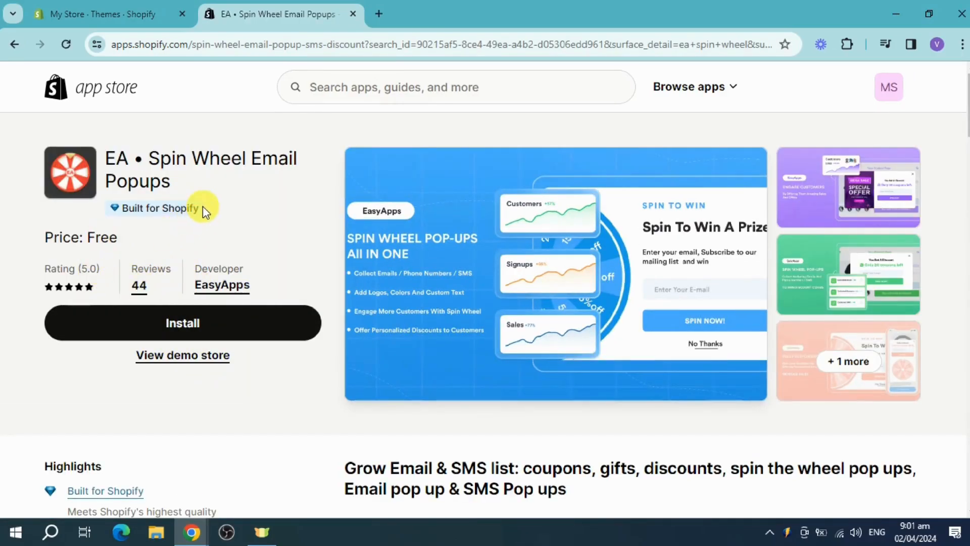
Step: Review the app description, install EA • Spin Wheel Email Popups and authorize its access to the store
scroll(270, 343, down, 4)
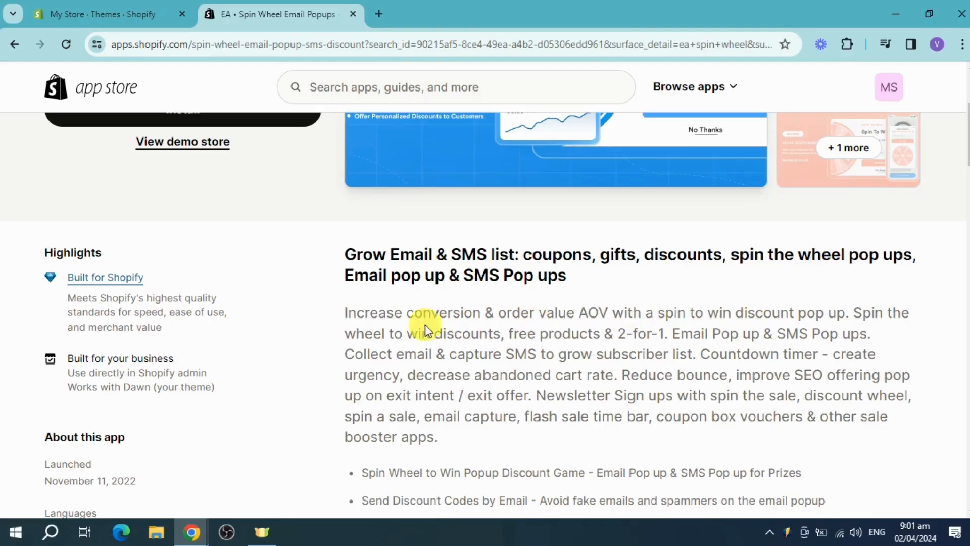
scroll(587, 310, up, 4)
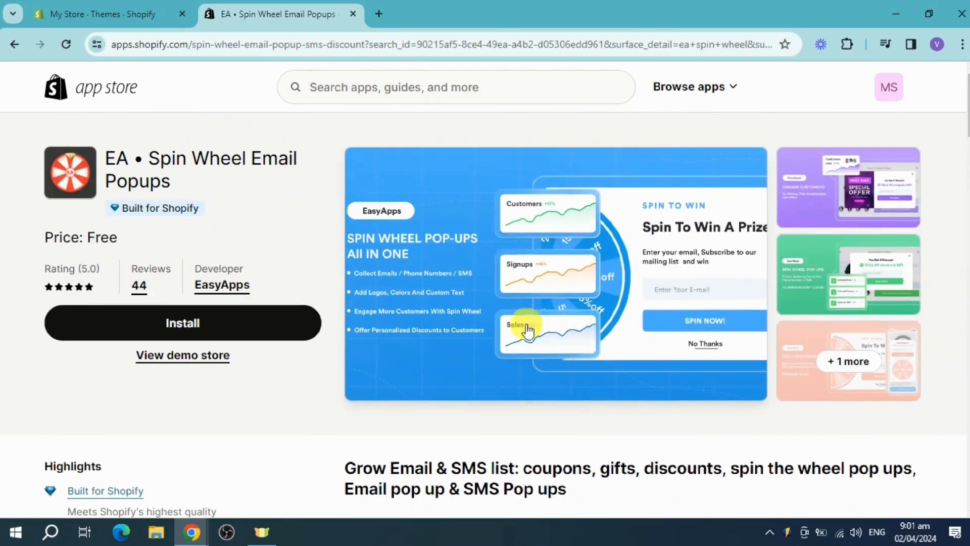
click(220, 334)
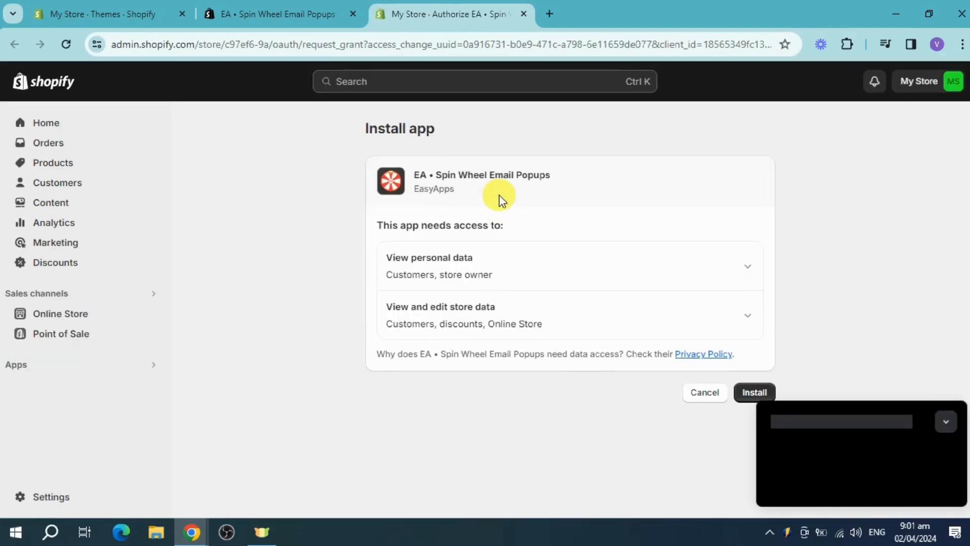
click(947, 395)
click(752, 397)
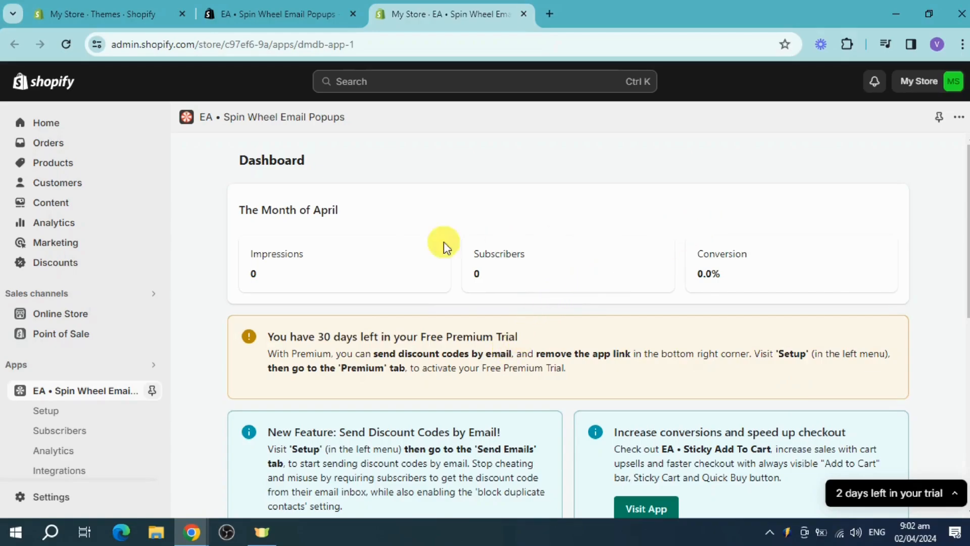
Step: Activate the popup on the Setup page of EA • Spin Wheel Email Popups
click(59, 413)
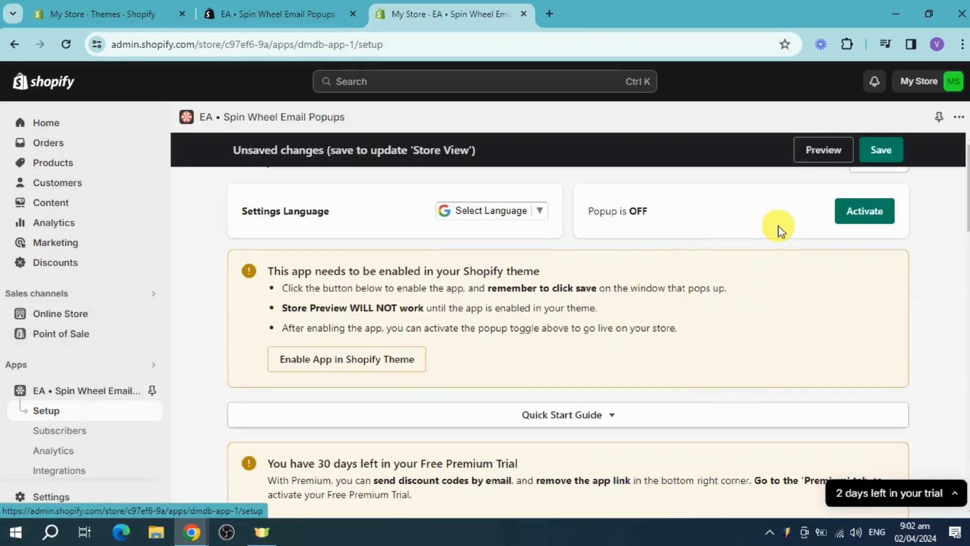
click(855, 217)
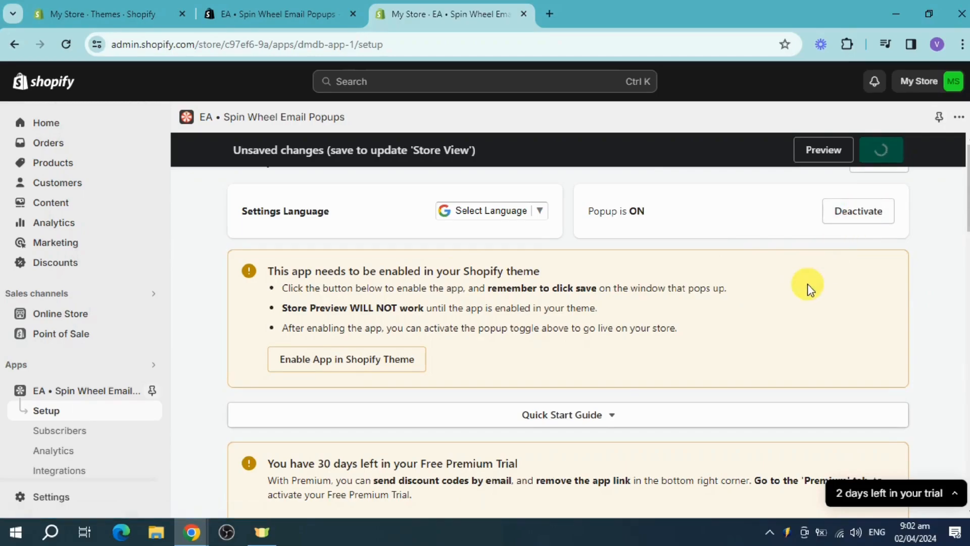
Step: Examine the languages available for the app settings and close the list without choosing one
click(543, 218)
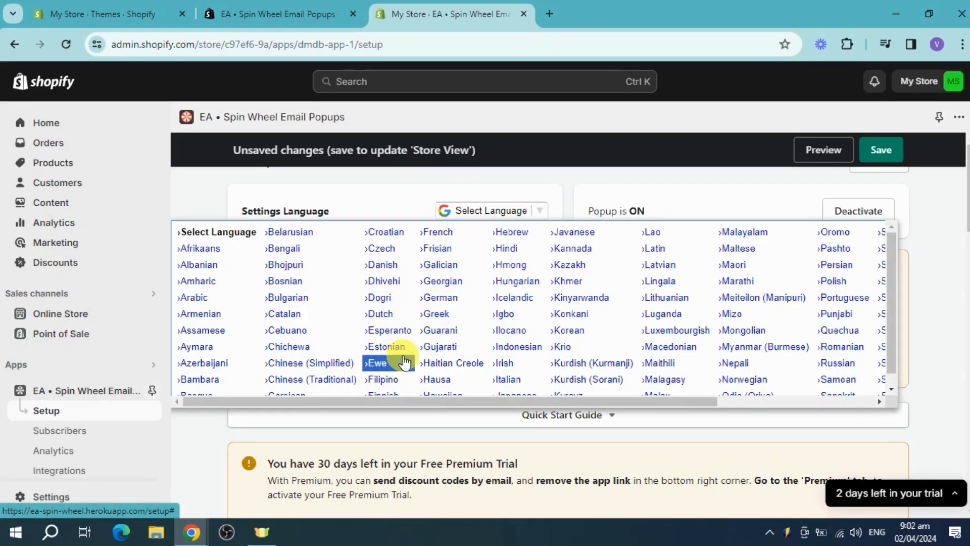
scroll(404, 363, down, 1)
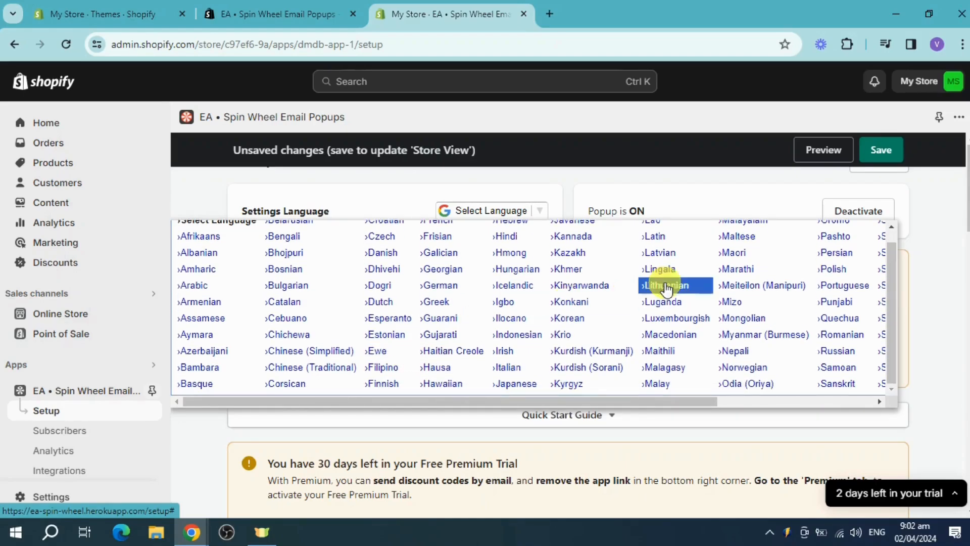
scroll(576, 317, up, 1)
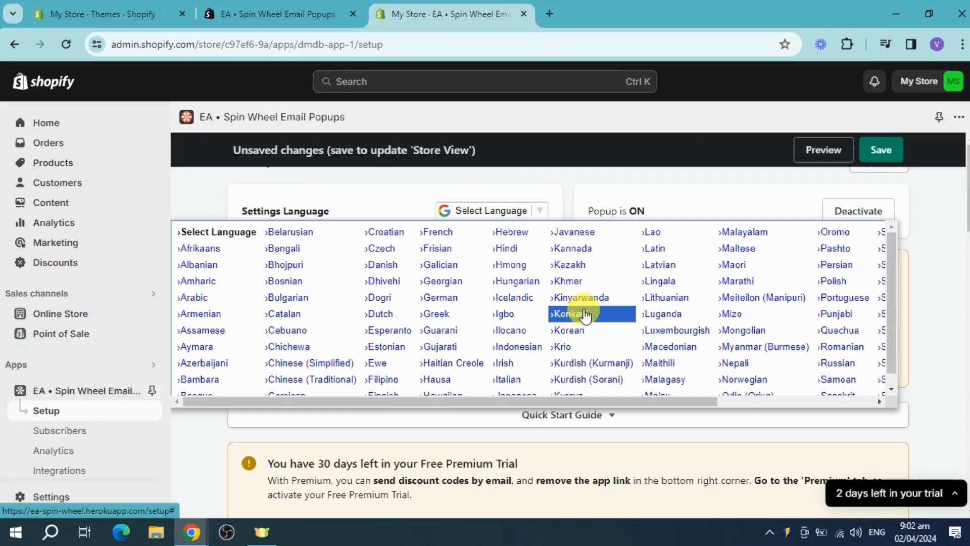
scroll(657, 293, down, 1)
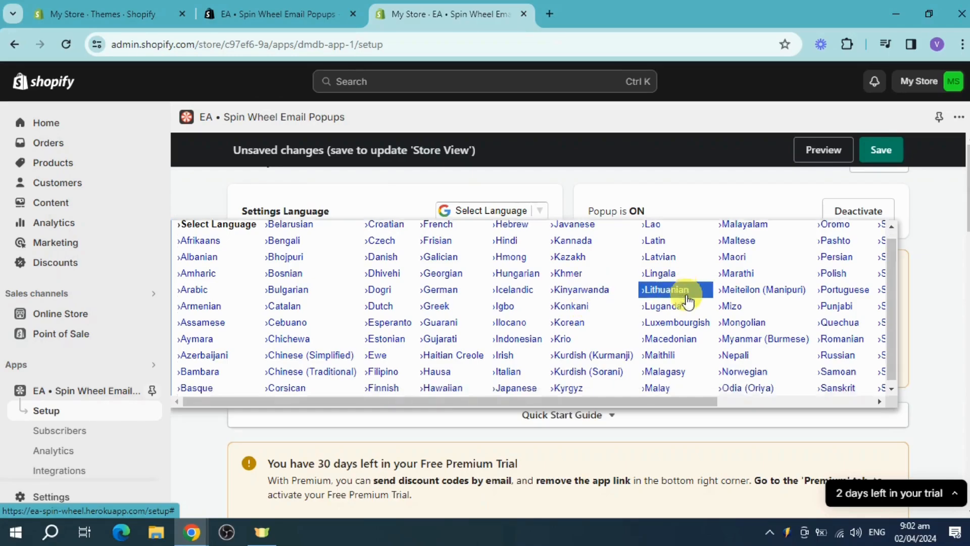
drag(610, 401, 488, 389)
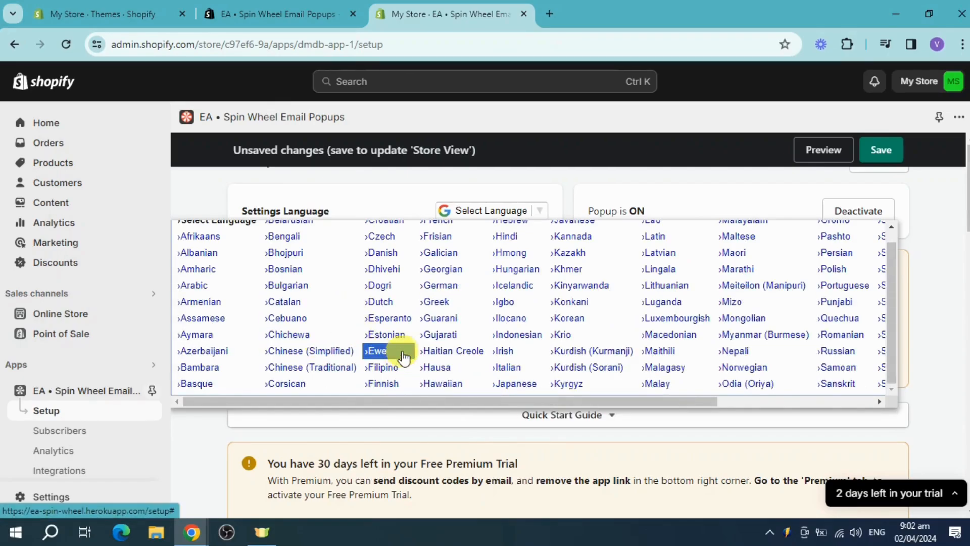
scroll(404, 326, up, 1)
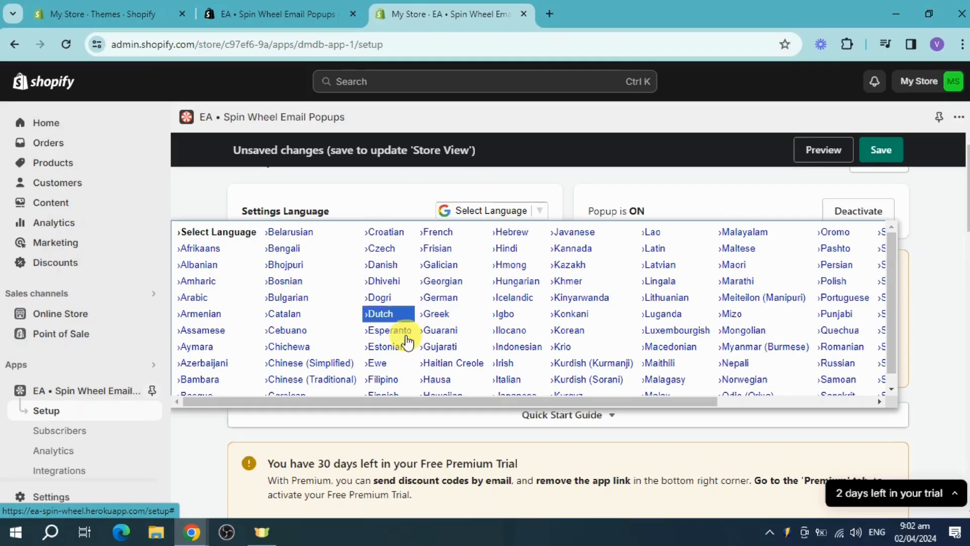
scroll(710, 298, down, 1)
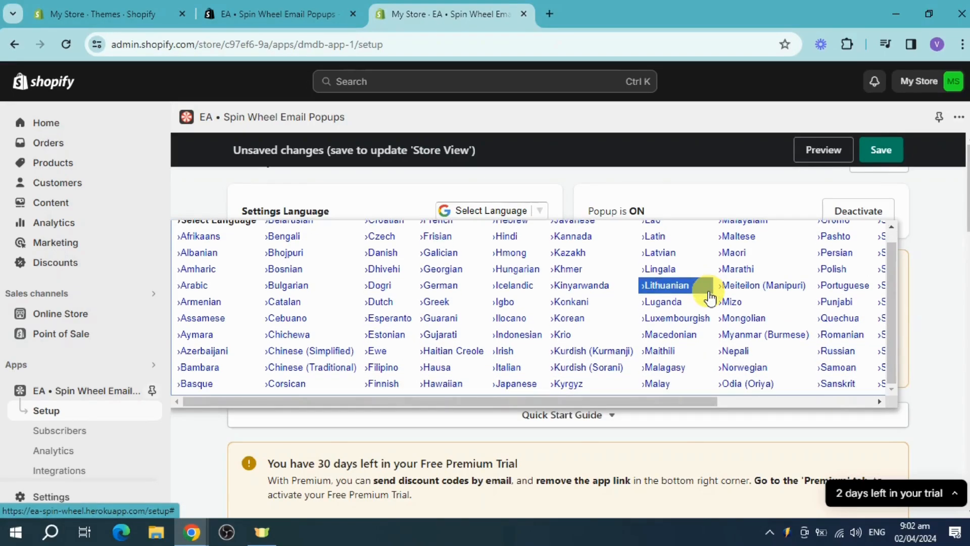
scroll(710, 298, up, 1)
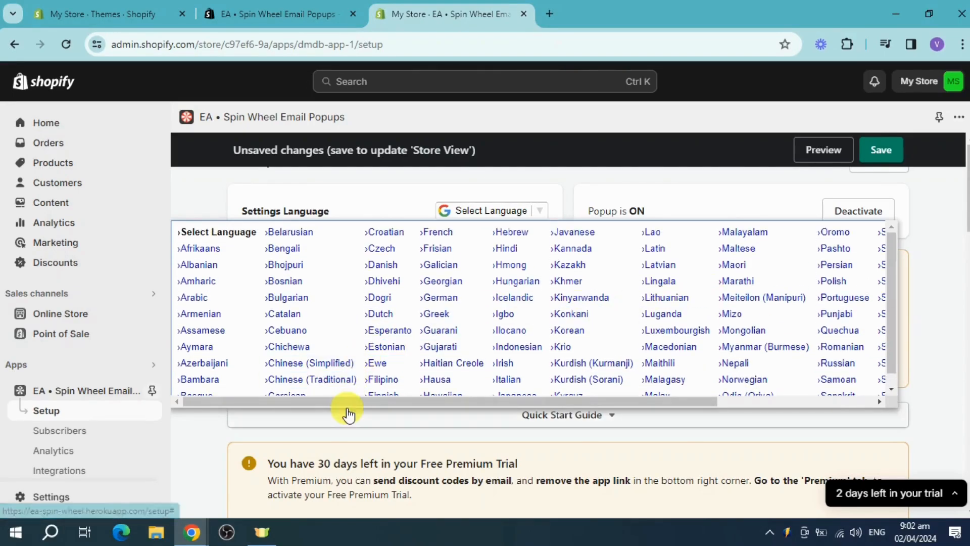
drag(352, 408, 425, 405)
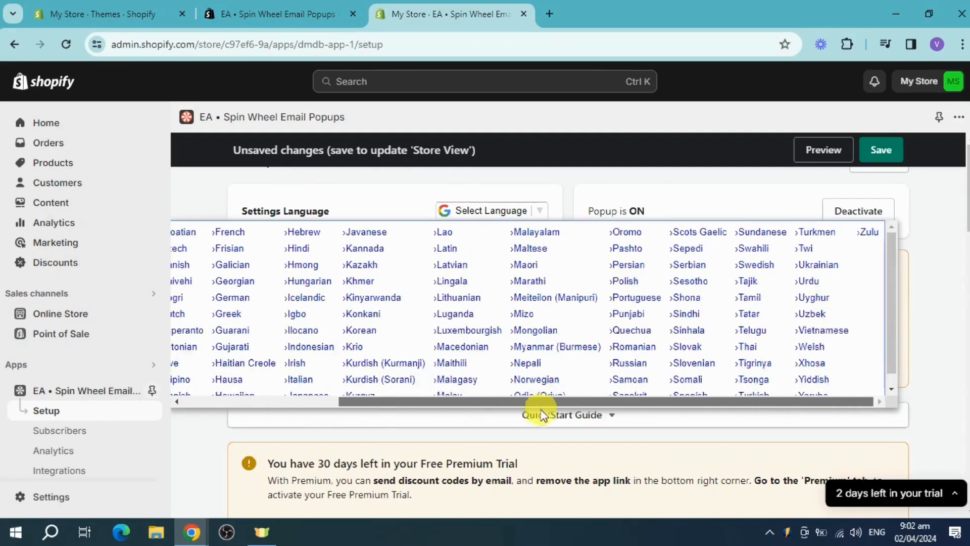
click(947, 336)
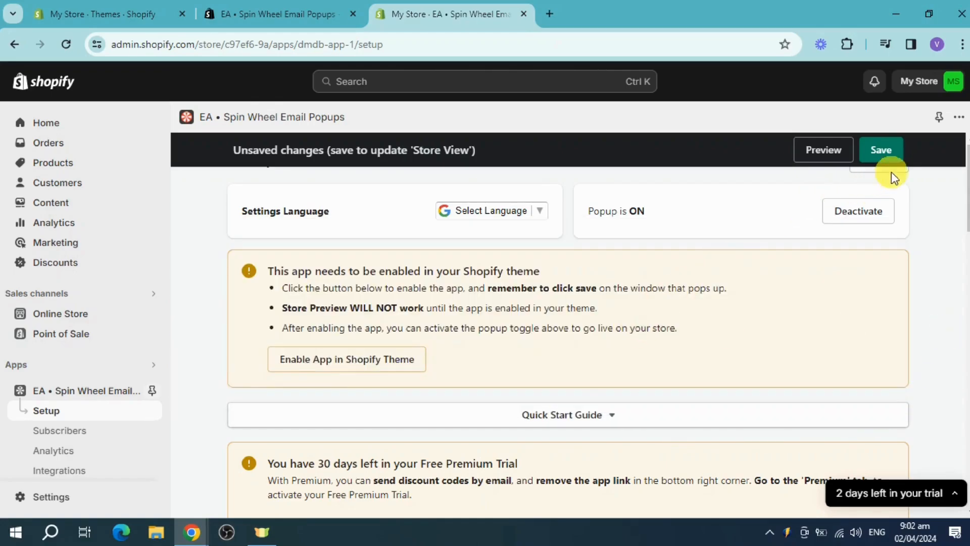
Step: Save the popup setup, and enable and save the EA: Spin Wheel Popups app embed in the Dawn theme
click(888, 153)
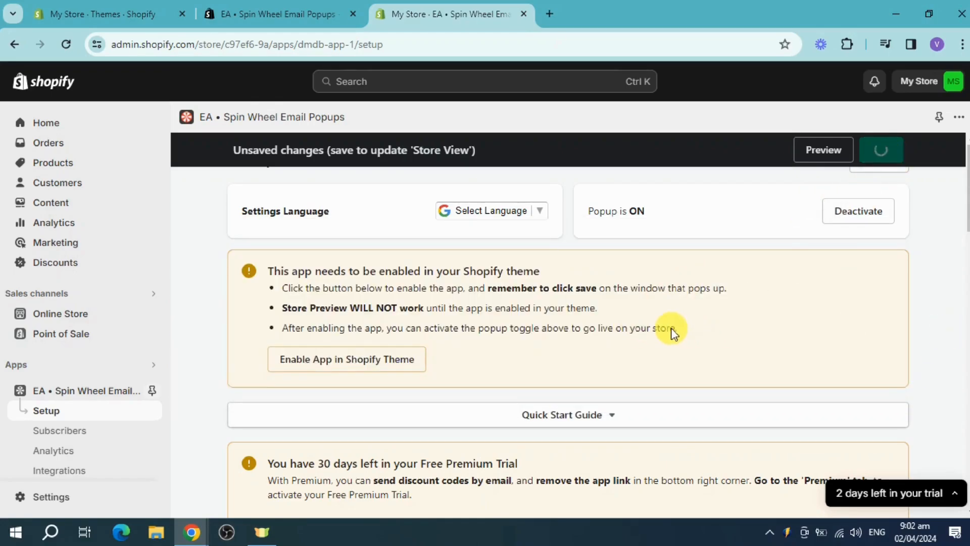
click(382, 363)
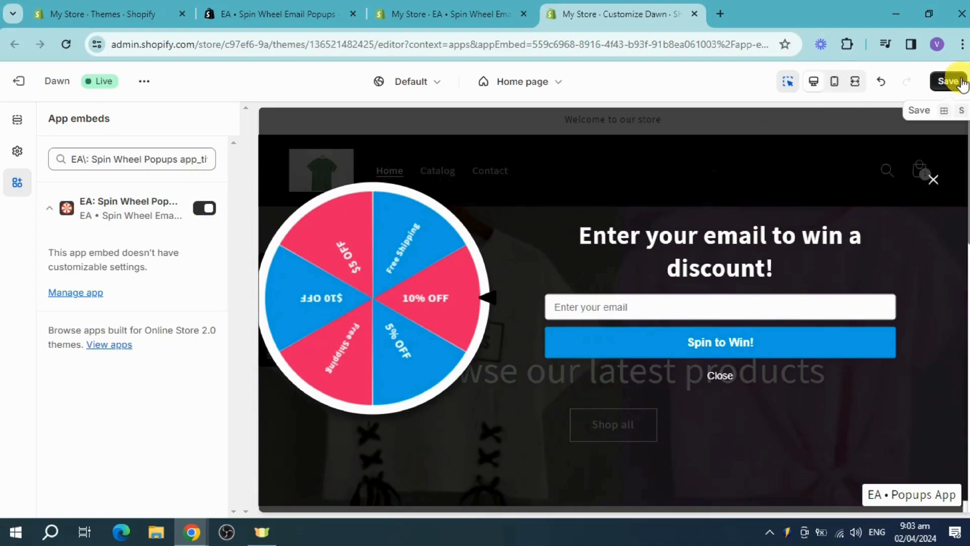
click(949, 88)
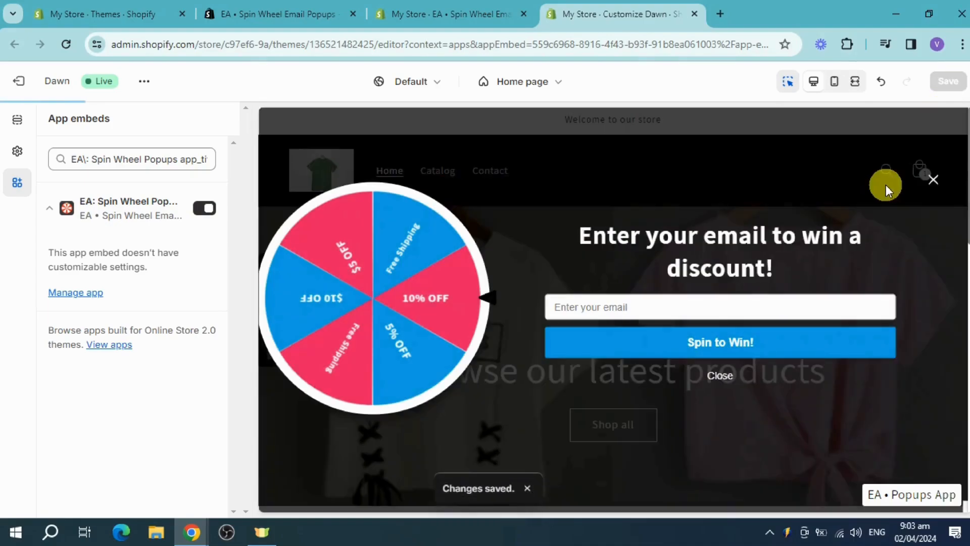
Step: Back in the app's Setup page, try the Text and Image & Text popup types and set the popup type to Spin Wheel
click(451, 26)
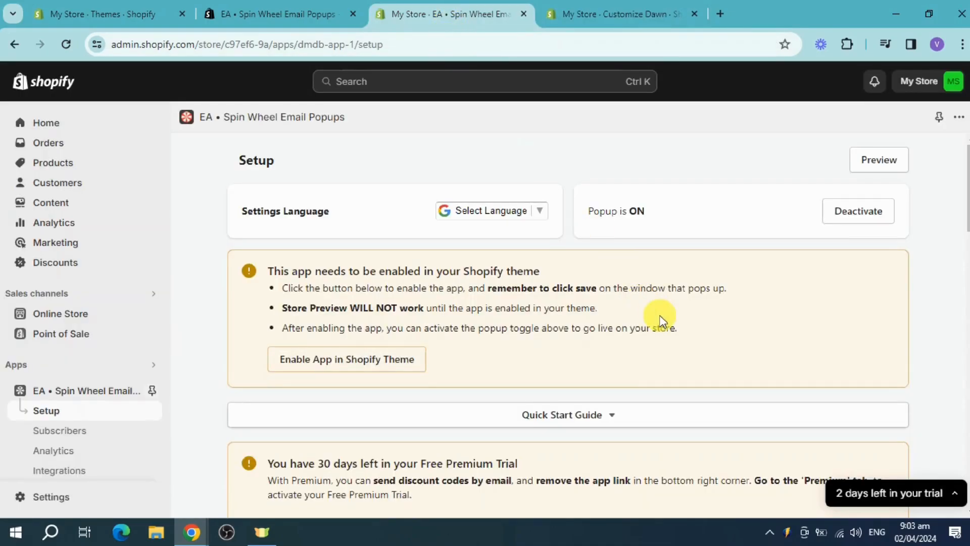
scroll(650, 314, down, 5)
scroll(505, 301, down, 2)
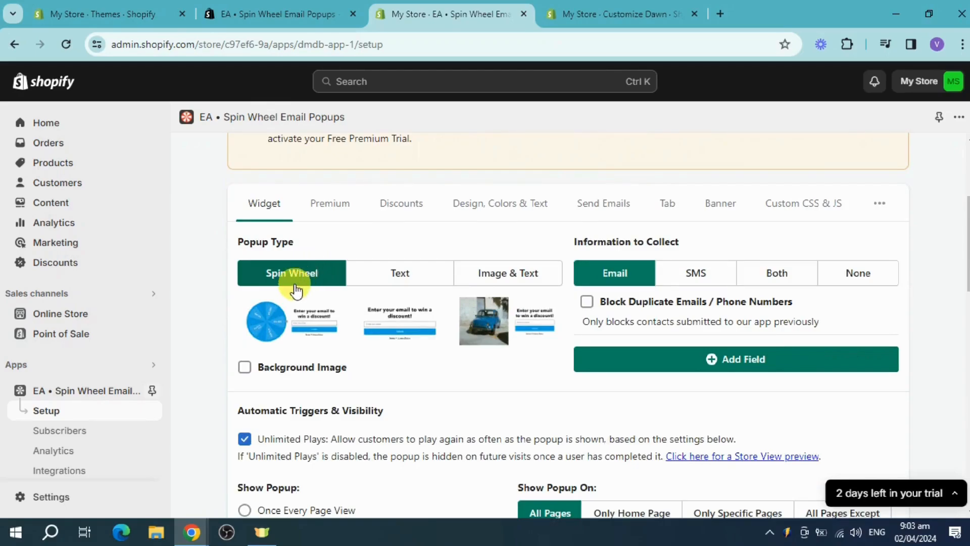
click(423, 277)
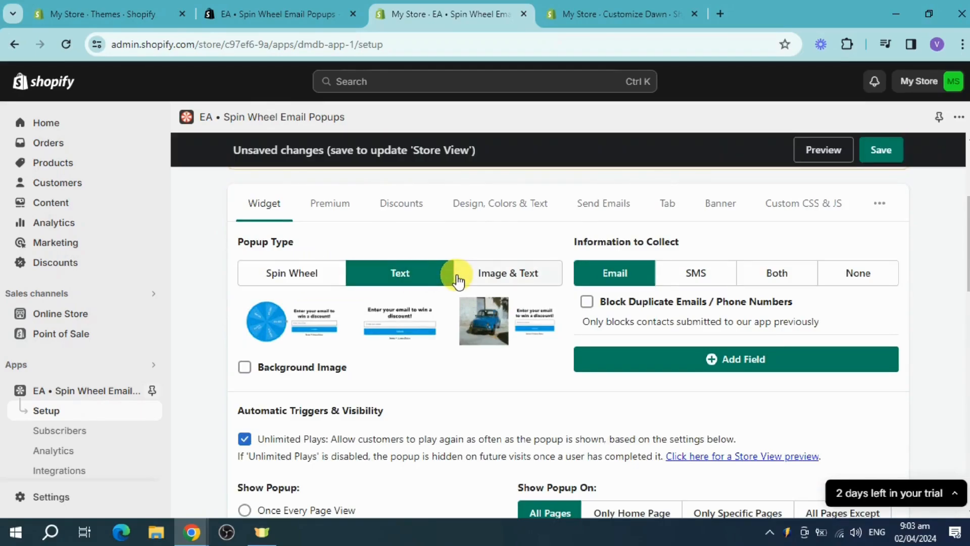
click(498, 273)
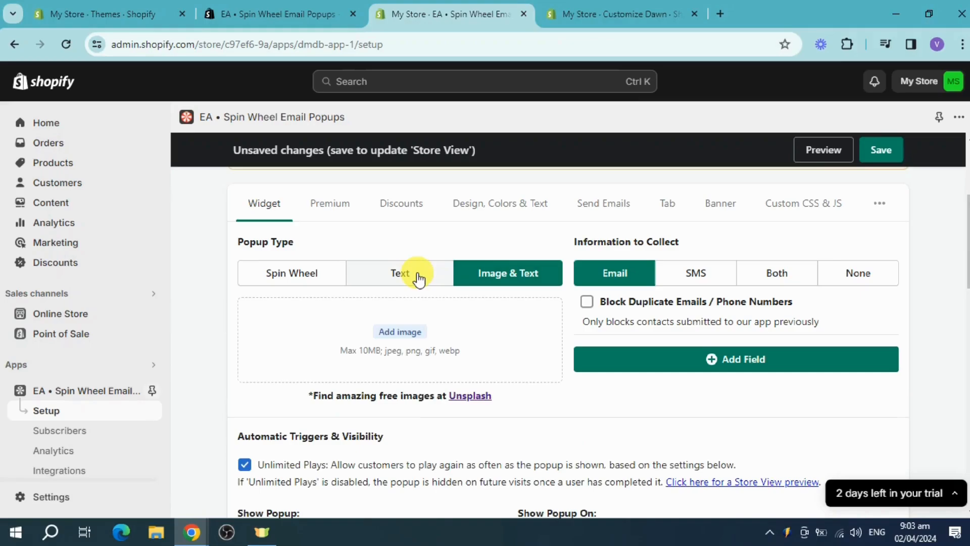
click(318, 278)
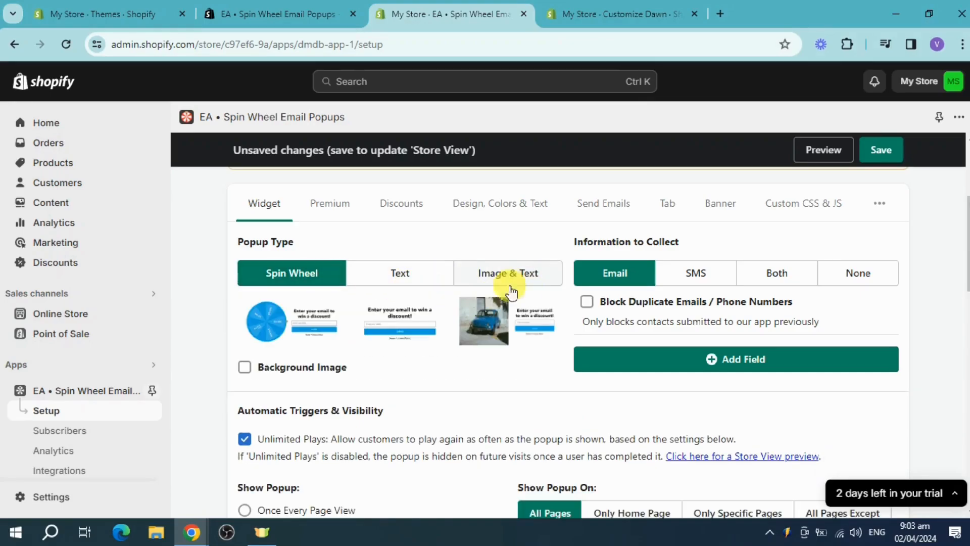
Step: Set the information to collect to Both, after trying SMS, and set the popup to show once every page view
click(695, 283)
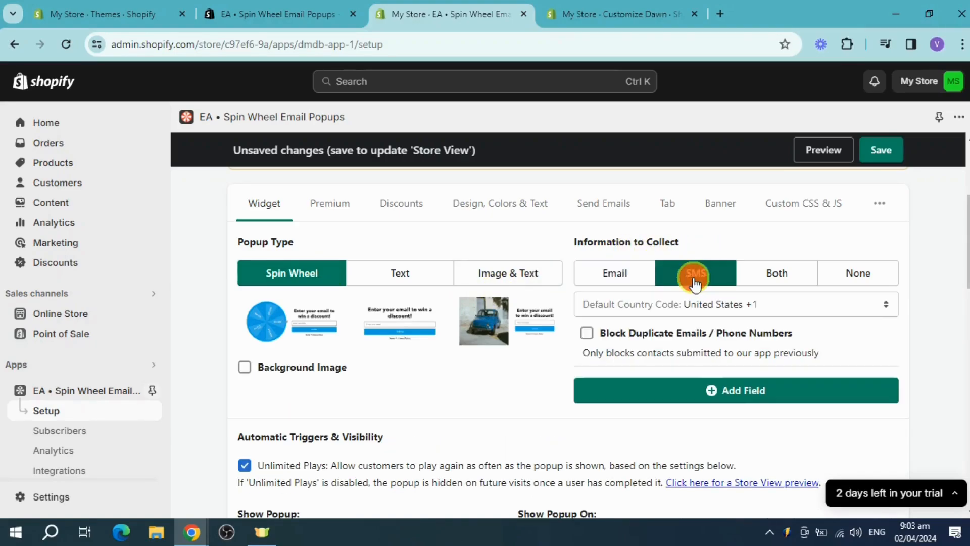
click(785, 283)
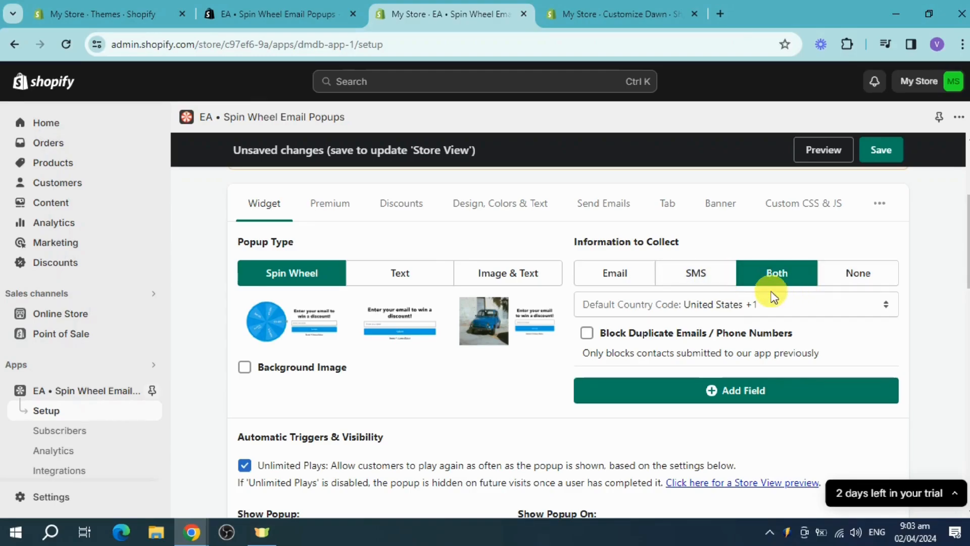
scroll(368, 385, down, 4)
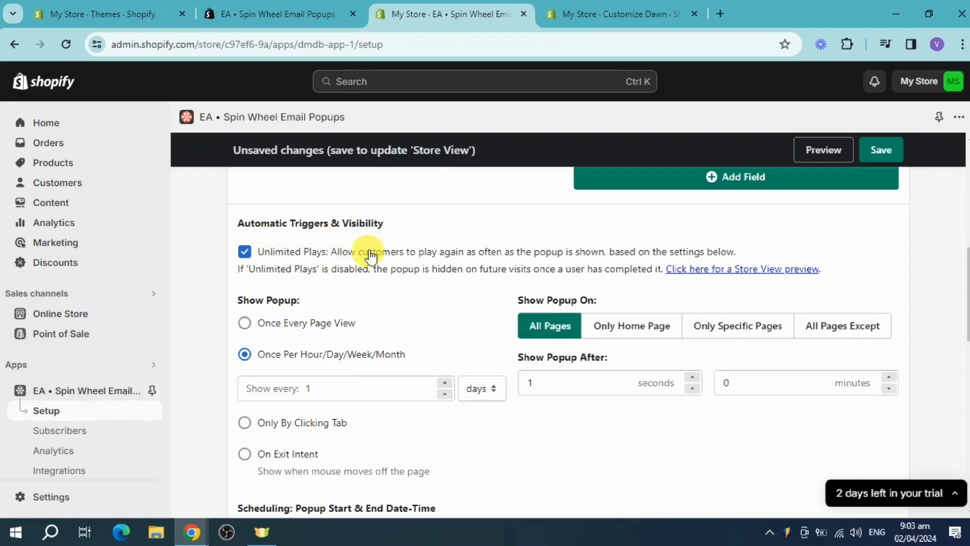
click(319, 335)
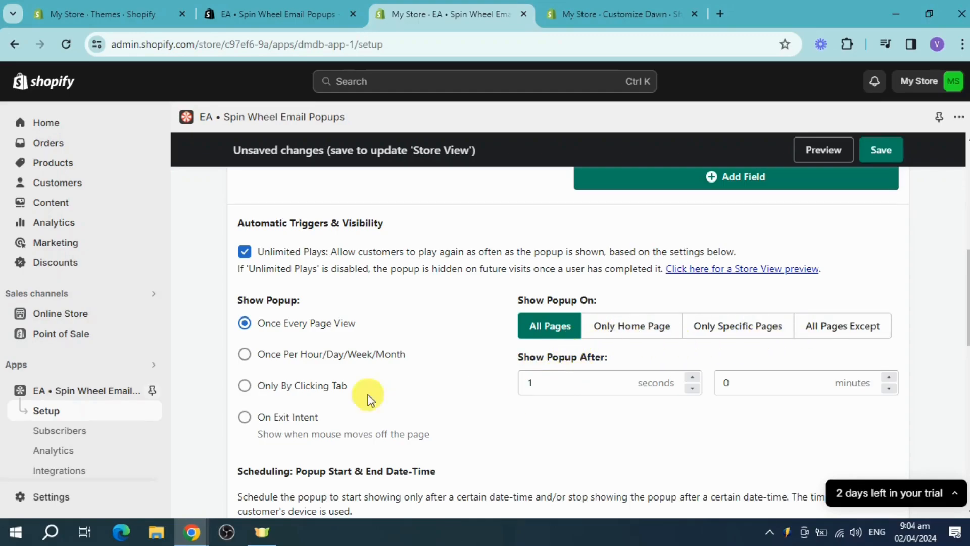
Step: Look through the scheduling and subscription settings, then save the popup setup and open its preview
scroll(354, 399, down, 5)
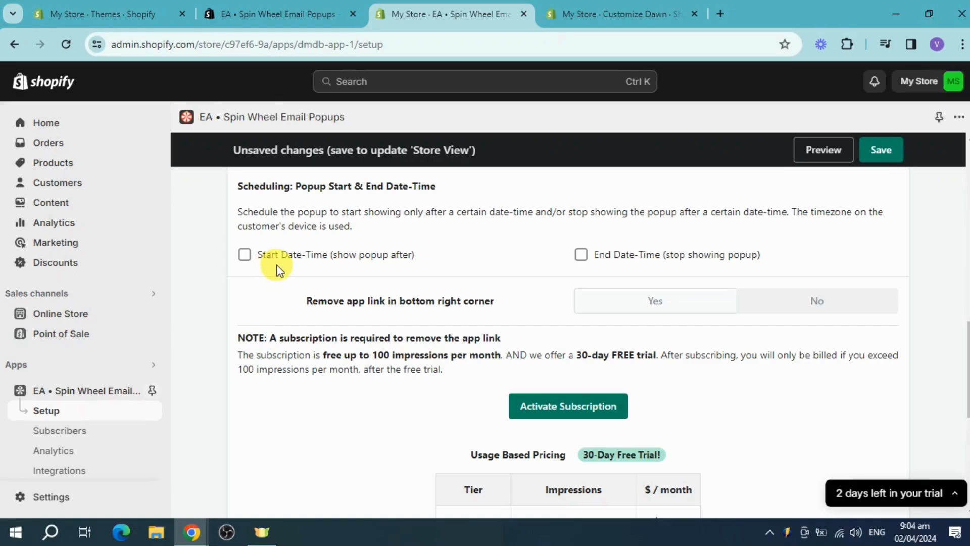
scroll(555, 343, down, 1)
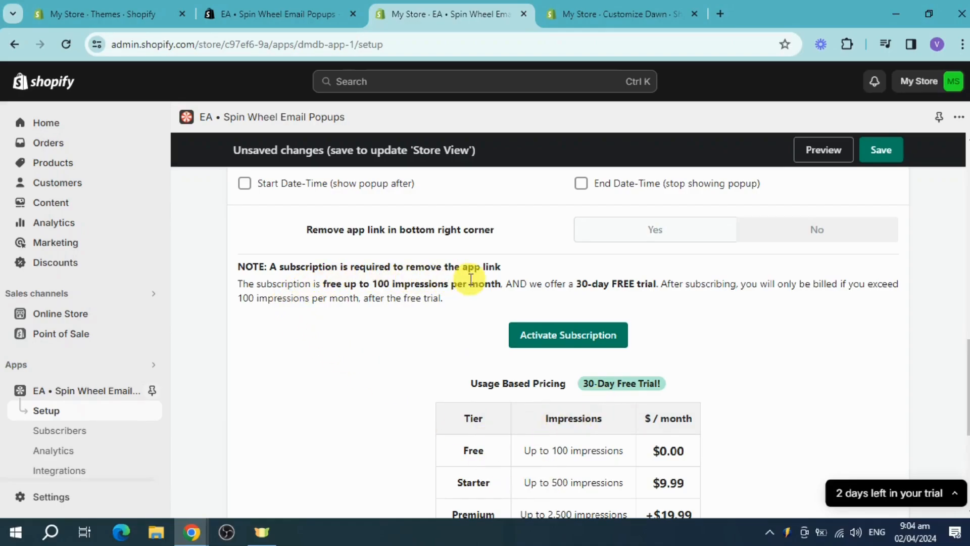
scroll(729, 377, down, 4)
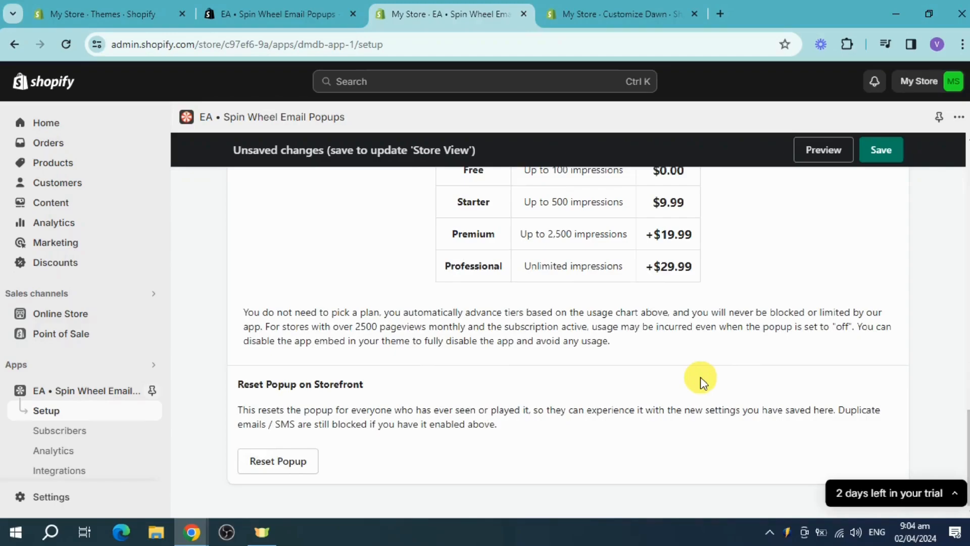
click(892, 151)
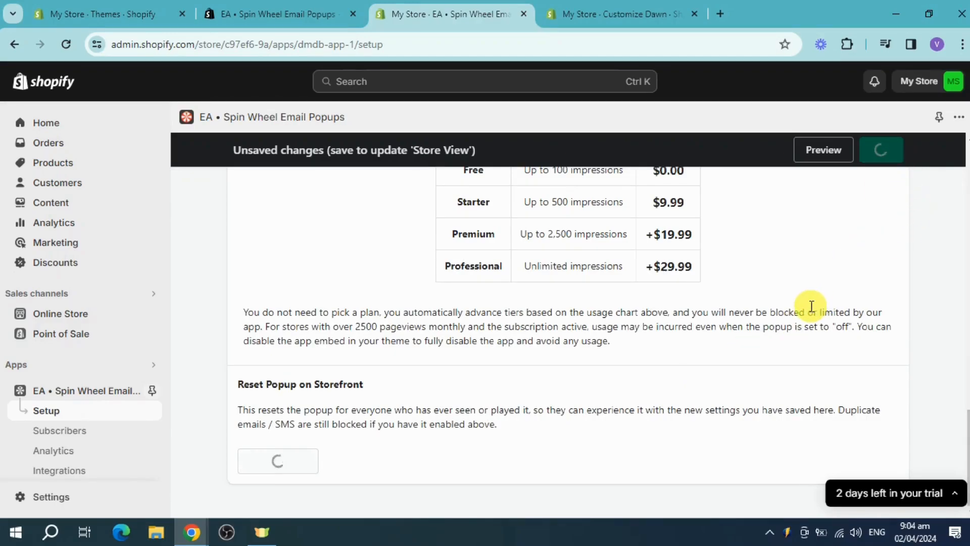
scroll(658, 328, up, 20)
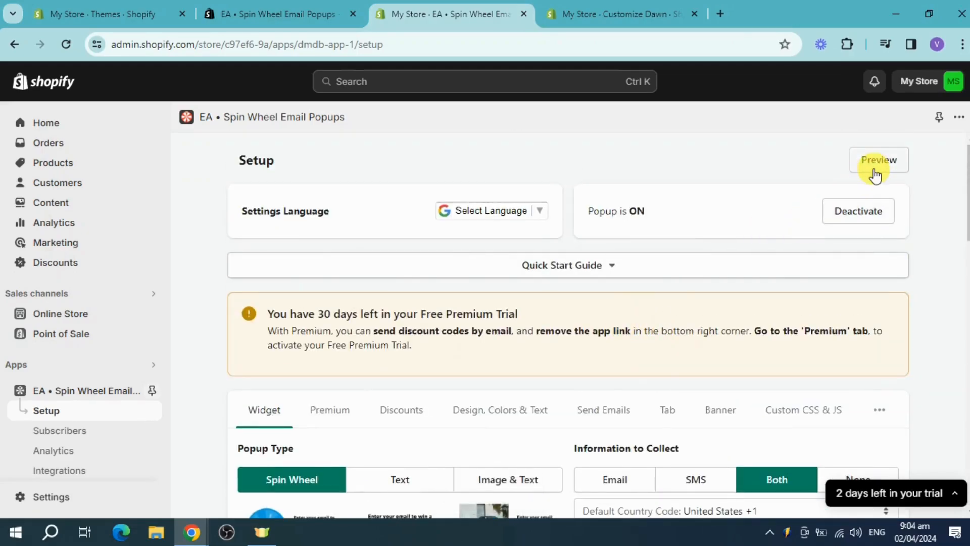
click(881, 164)
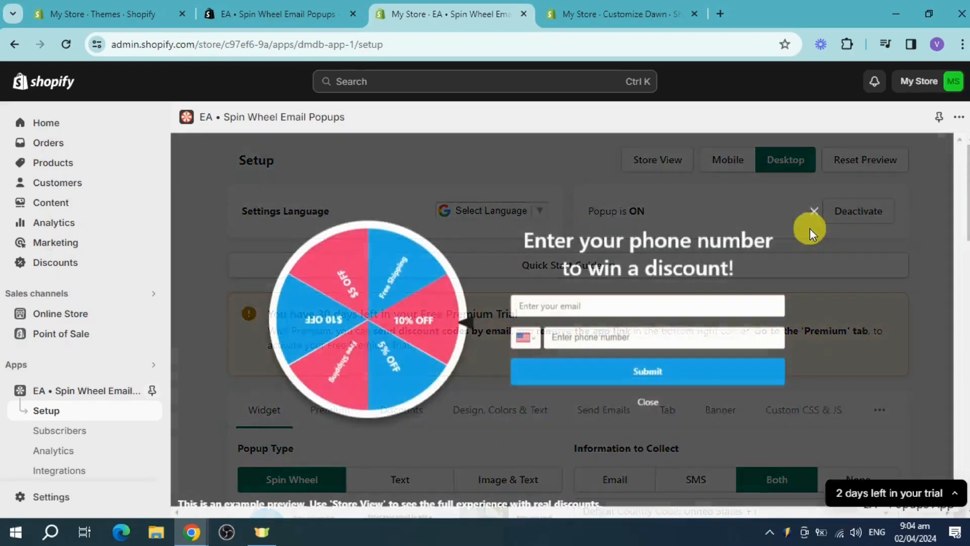